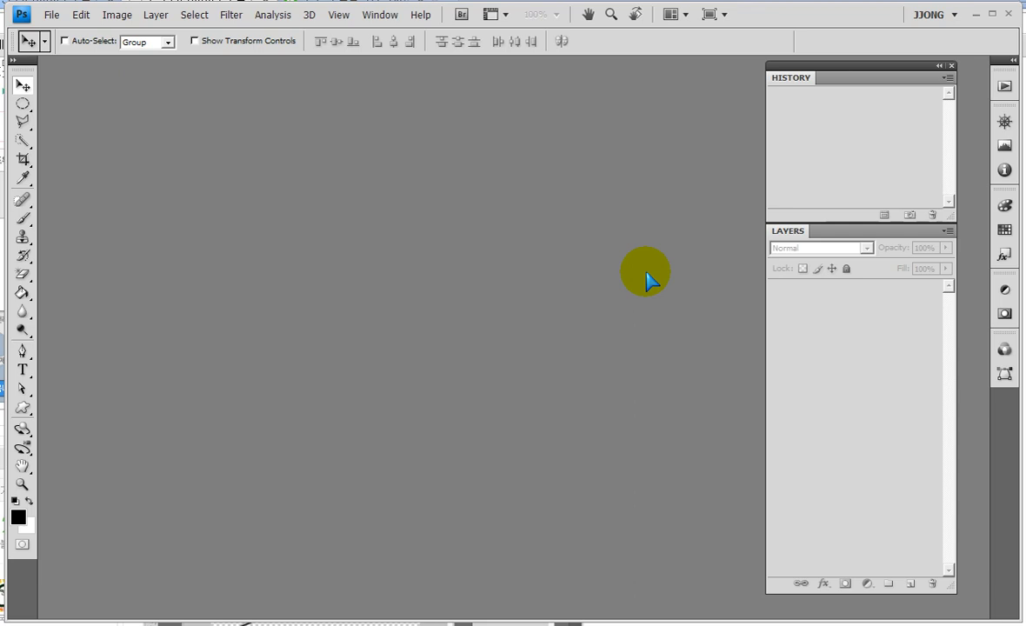
- Open the street-lamp photo Sec03-02.jpg from the Open dialog
{"action": "double_click", "coordinate": [367, 328]}
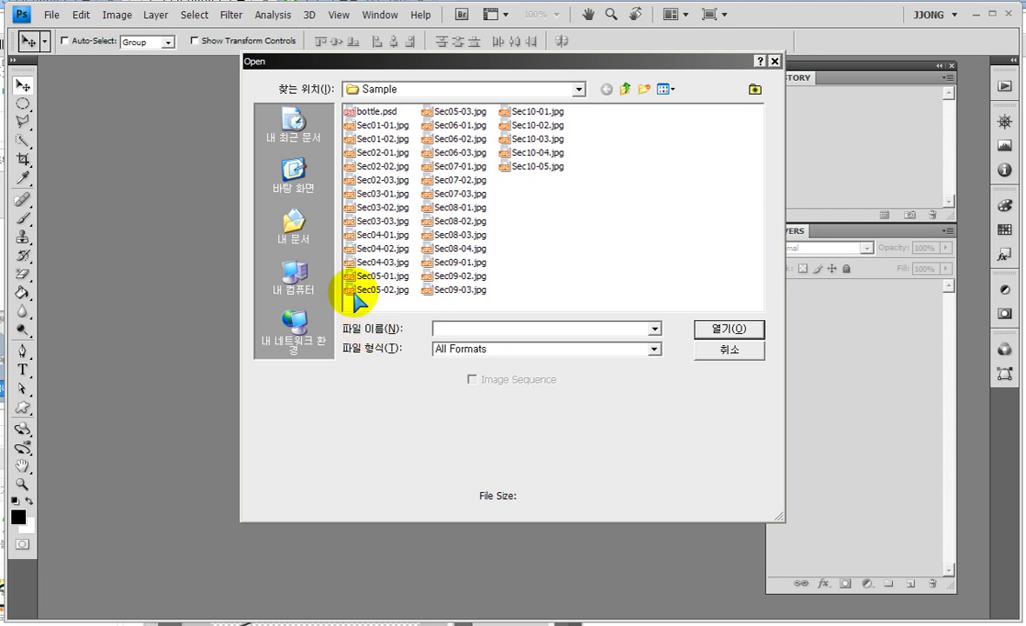
{"action": "left_click", "coordinate": [368, 207]}
{"action": "left_click", "coordinate": [711, 329]}
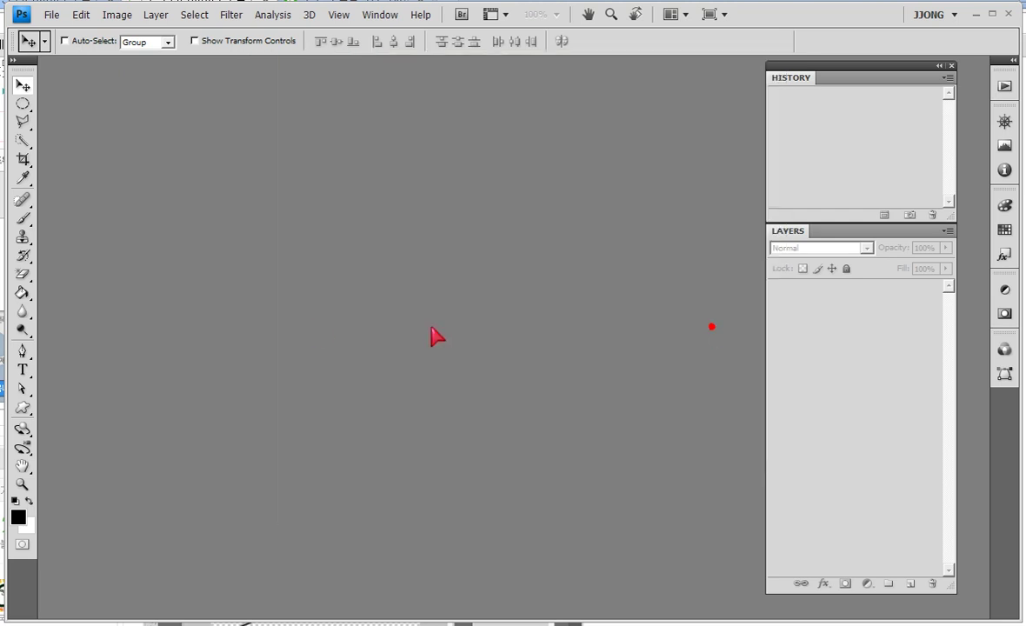
- Float the photo into its own window and enlarge that window
{"action": "left_click_drag", "start_coordinate": [150, 71], "coordinate": [148, 61]}
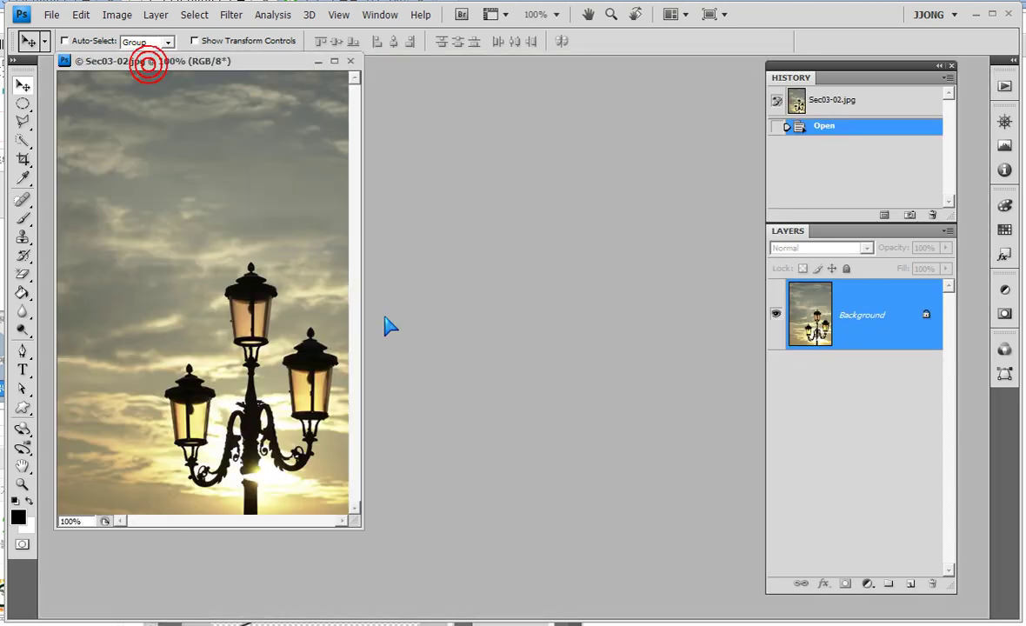
{"action": "left_click_drag", "start_coordinate": [360, 525], "coordinate": [639, 574]}
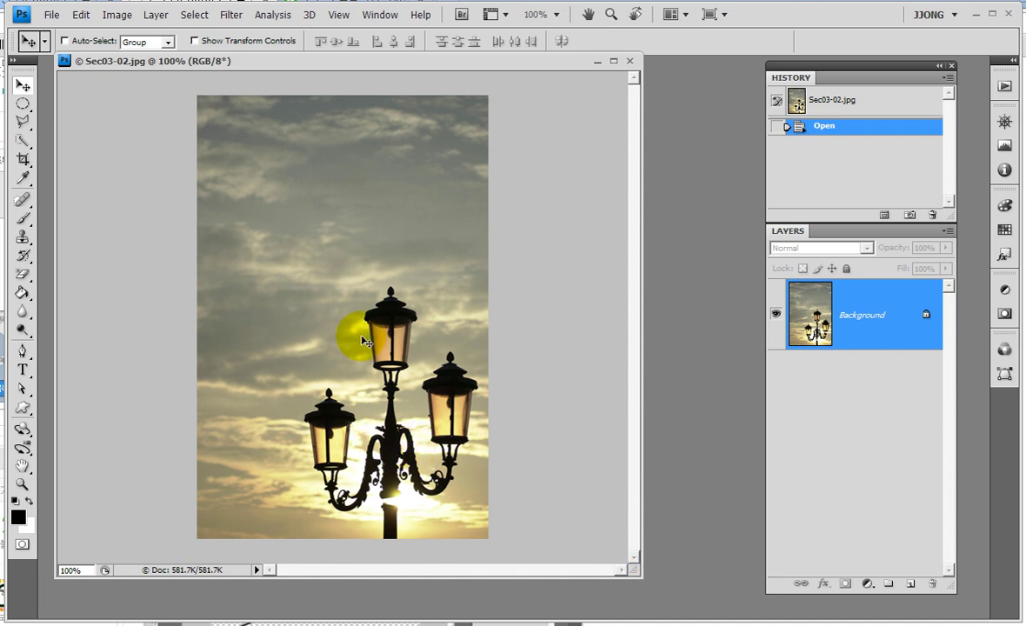
{"action": "mouse_move", "coordinate": [418, 393]}
{"action": "left_mouse_down"}
{"action": "mouse_move", "coordinate": [339, 287]}
{"action": "mouse_move", "coordinate": [281, 437]}
{"action": "mouse_move", "coordinate": [406, 546]}
{"action": "mouse_move", "coordinate": [471, 339]}
{"action": "mouse_move", "coordinate": [398, 346]}
{"action": "left_mouse_up"}
{"action": "left_click_drag", "start_coordinate": [452, 225], "coordinate": [518, 225]}
{"action": "left_click_drag", "start_coordinate": [488, 258], "coordinate": [438, 300]}
- Zoom to 190% on the three lamps, lower the window, and show the selection tools
{"action": "key", "text": "Escape"}
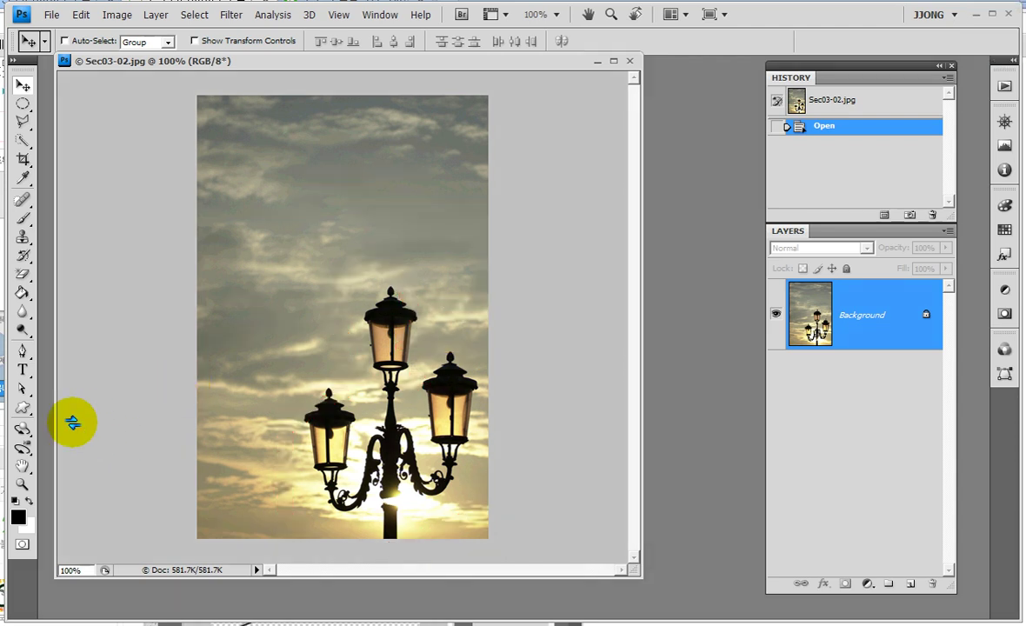
{"action": "key", "text": "z"}
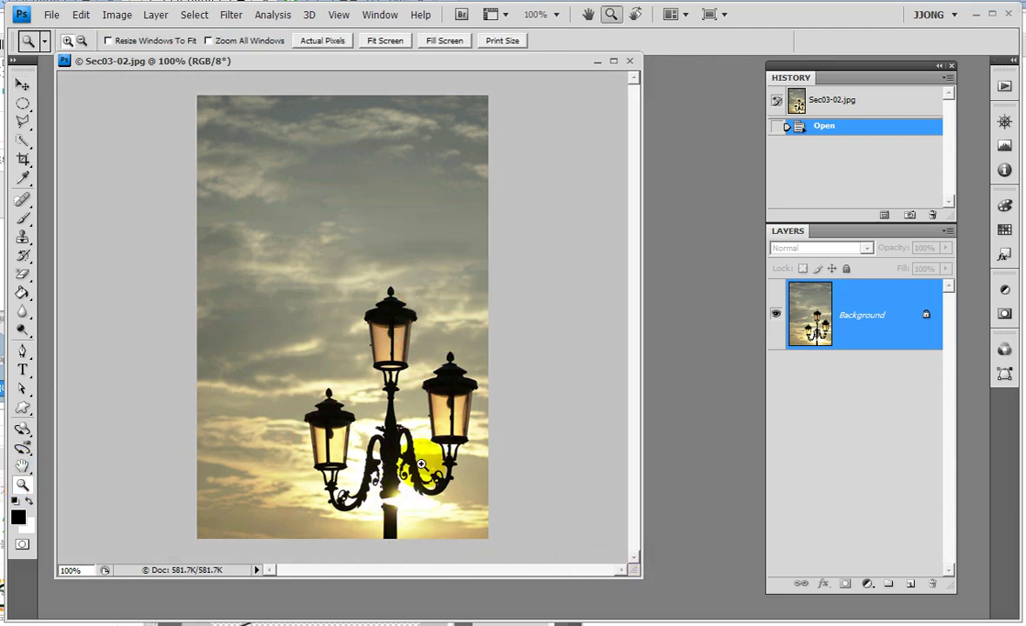
{"action": "left_click_drag", "start_coordinate": [258, 279], "coordinate": [499, 555]}
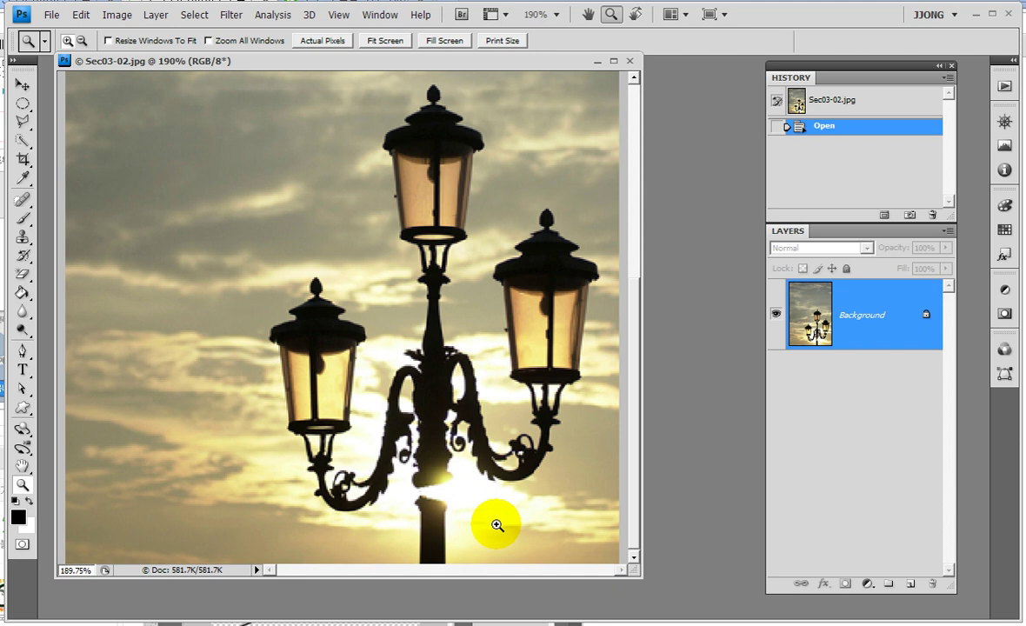
{"action": "mouse_move", "coordinate": [359, 61]}
{"action": "left_mouse_down"}
{"action": "mouse_move", "coordinate": [359, 92]}
{"action": "mouse_move", "coordinate": [423, 93]}
{"action": "left_mouse_up"}
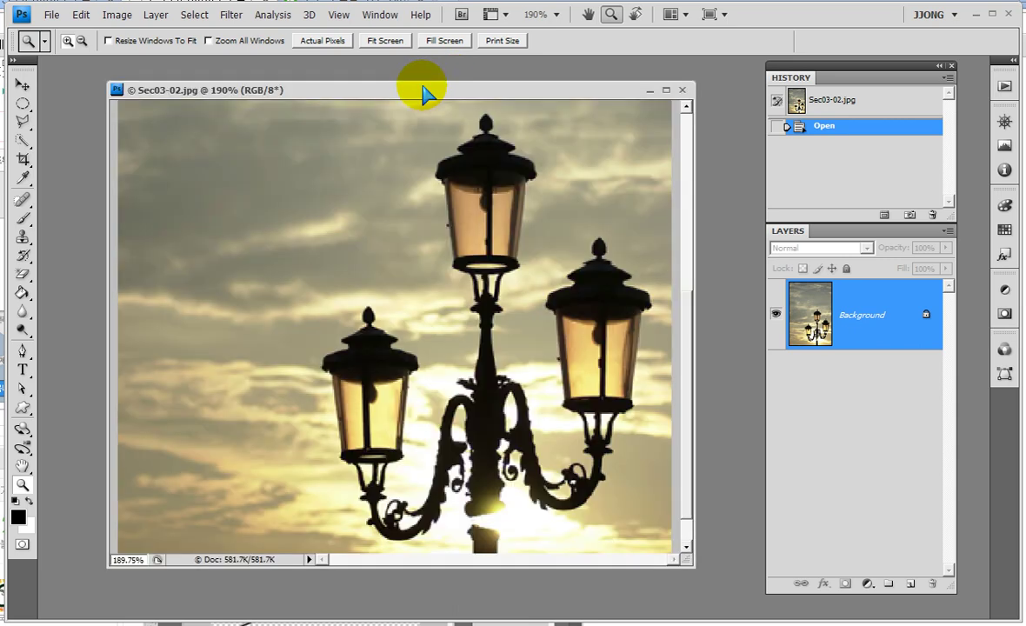
{"action": "left_click_drag", "start_coordinate": [22, 139], "coordinate": [65, 147]}
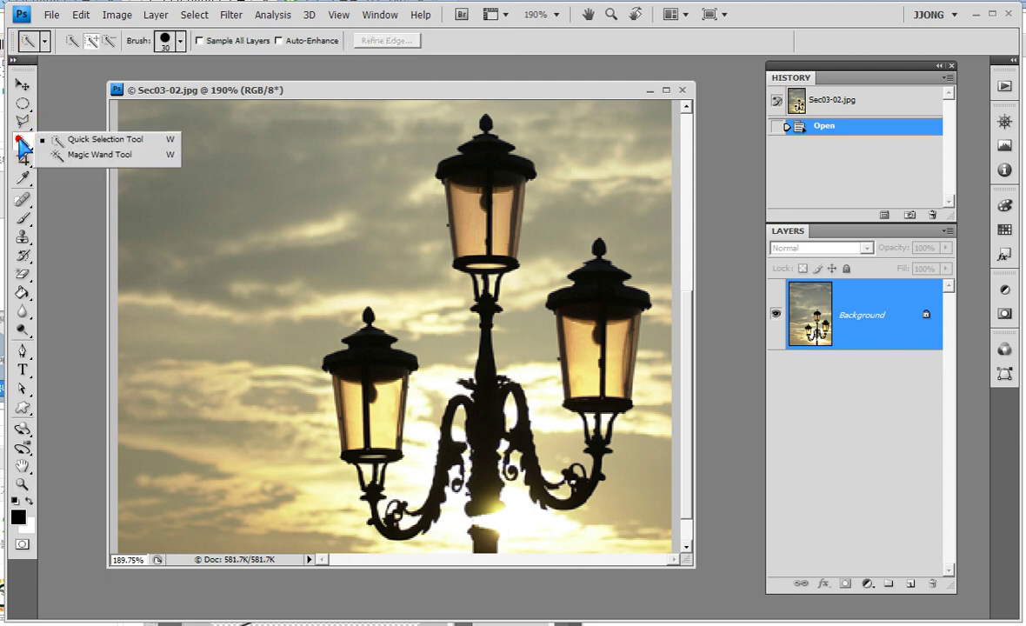
- Paint an initial Quick Selection over the lamps with a size 20 brush
{"action": "left_click", "coordinate": [113, 140]}
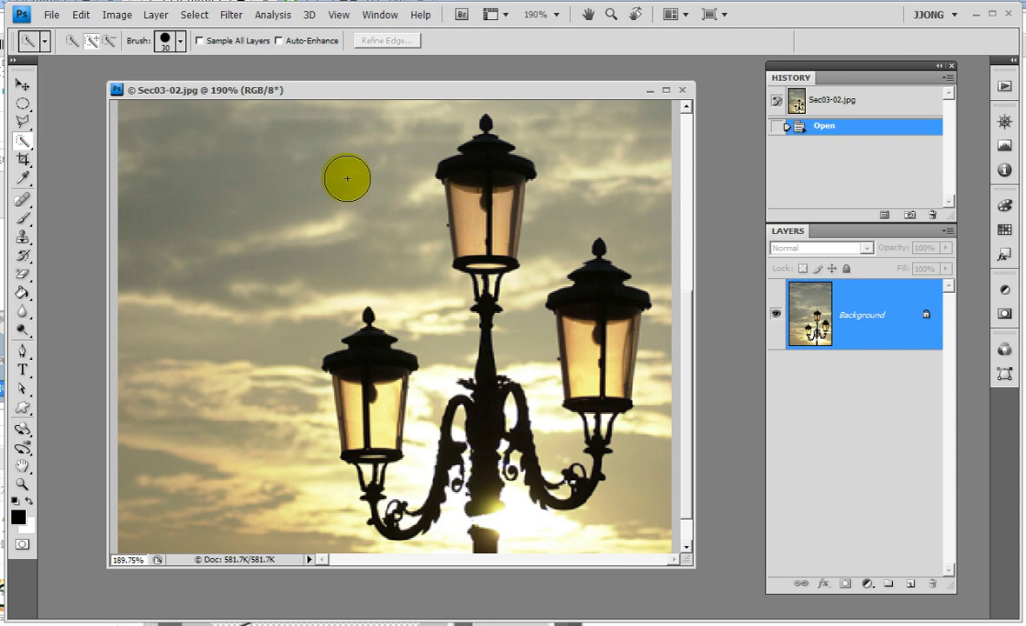
{"action": "key", "text": "bracketleft"}
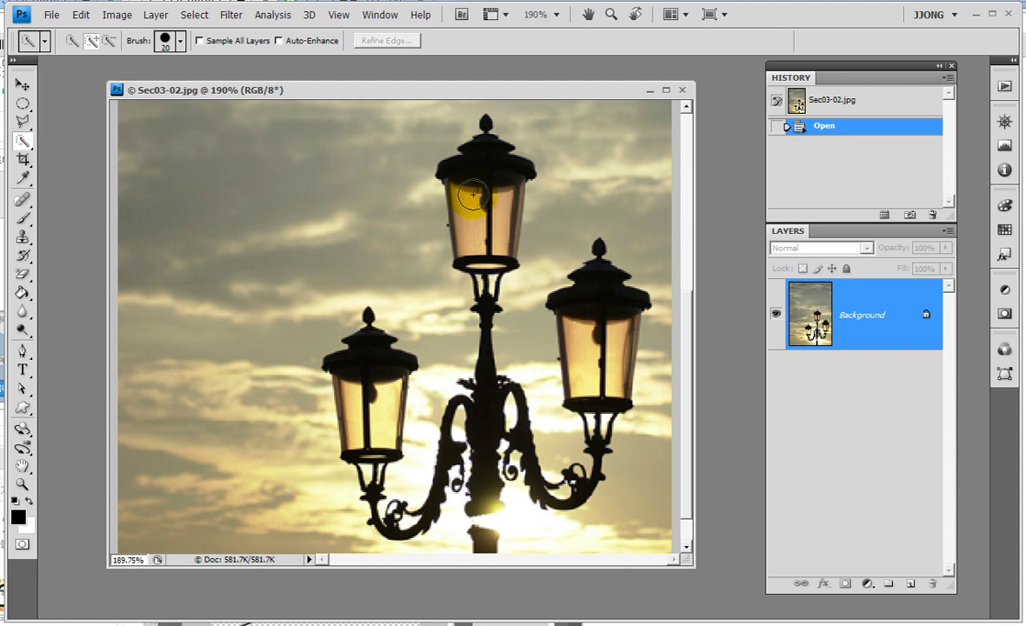
{"action": "mouse_move", "coordinate": [252, 169]}
{"action": "left_mouse_down"}
{"action": "mouse_move", "coordinate": [235, 168]}
{"action": "mouse_move", "coordinate": [282, 243]}
{"action": "left_mouse_up"}
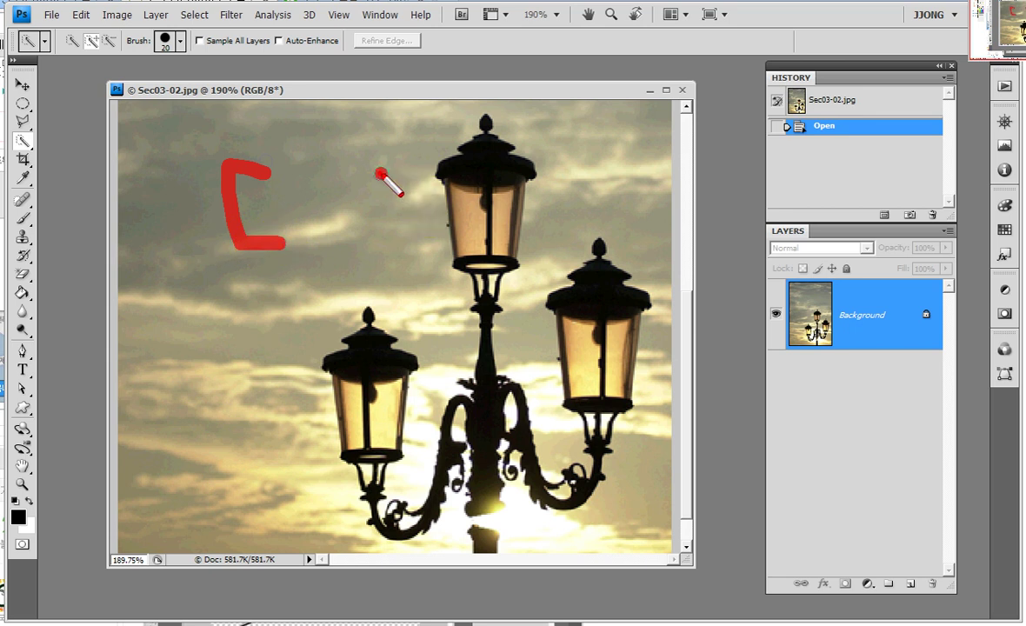
{"action": "left_click_drag", "start_coordinate": [375, 174], "coordinate": [424, 239]}
{"action": "mouse_move", "coordinate": [257, 277]}
{"action": "left_mouse_down"}
{"action": "mouse_move", "coordinate": [183, 142]}
{"action": "mouse_move", "coordinate": [275, 293]}
{"action": "left_mouse_up"}
{"action": "mouse_move", "coordinate": [477, 234]}
{"action": "left_mouse_down"}
{"action": "mouse_move", "coordinate": [384, 257]}
{"action": "mouse_move", "coordinate": [469, 165]}
{"action": "mouse_move", "coordinate": [415, 264]}
{"action": "left_mouse_up"}
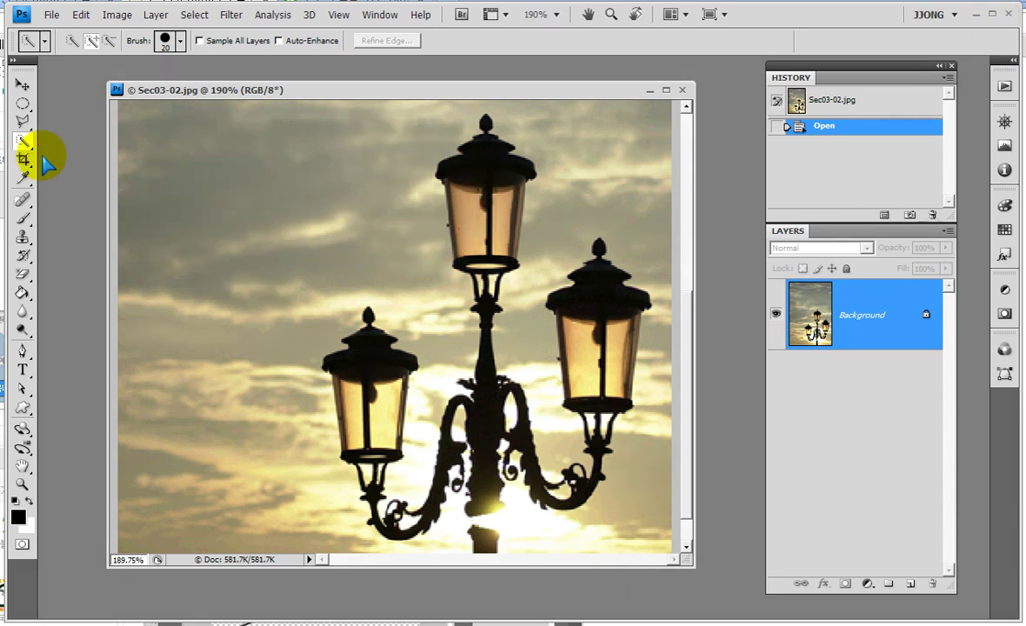
- Select the upper lamp and add the left and right lamps with Quick Selection
{"action": "right_click", "coordinate": [24, 141]}
{"action": "left_click", "coordinate": [87, 140]}
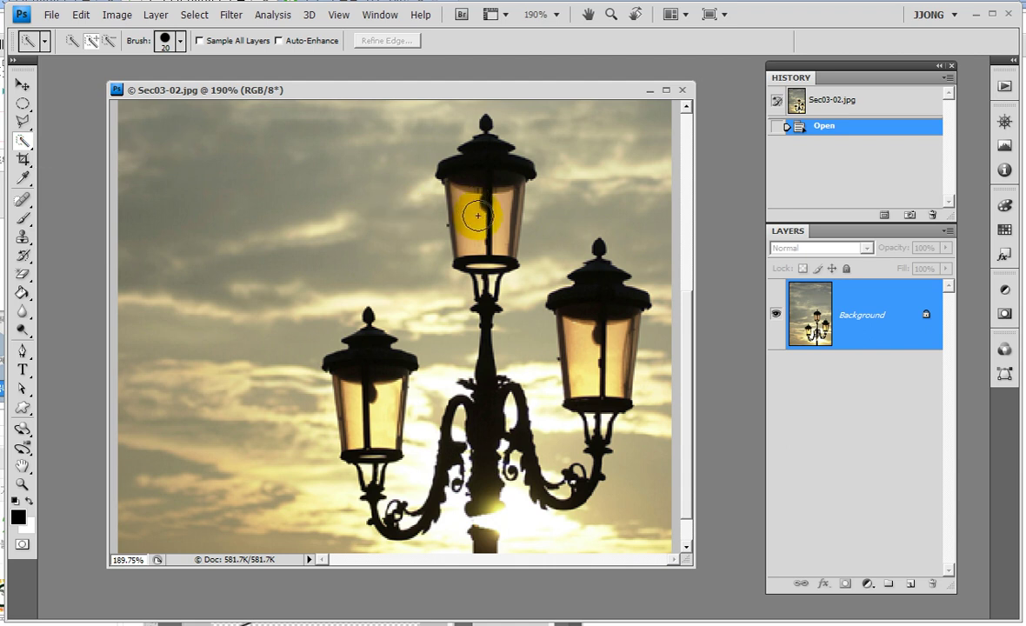
{"action": "left_click_drag", "start_coordinate": [482, 220], "coordinate": [482, 144]}
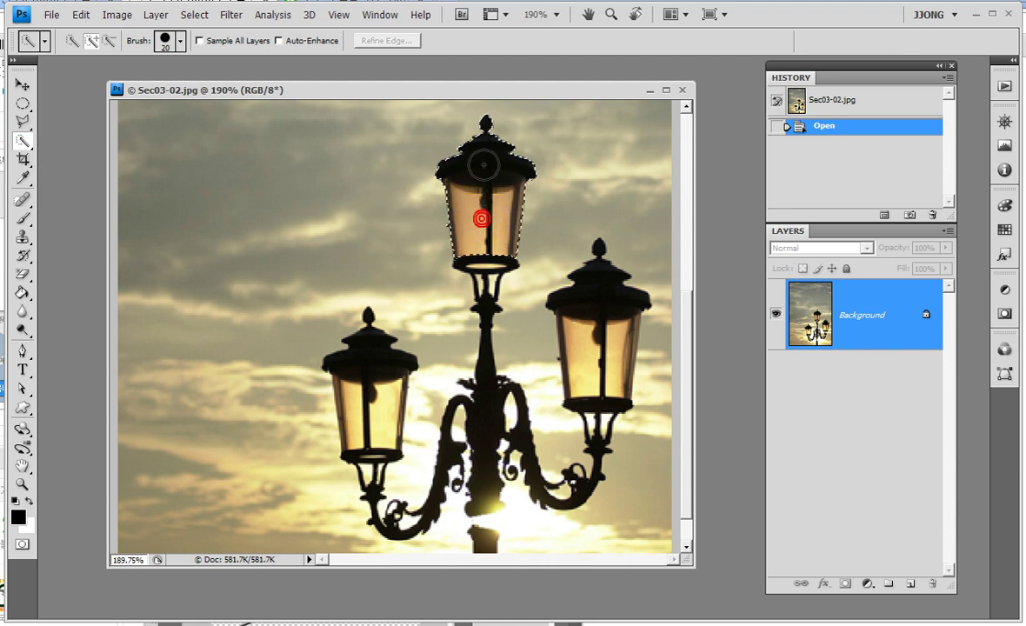
{"action": "left_click", "coordinate": [359, 403]}
{"action": "left_click", "coordinate": [588, 355]}
- With a size 9 brush, add the lamp post, both arms and the post's base
{"action": "key", "text": "bracketleft"}
{"action": "key", "text": "bracketleft"}
{"action": "left_click_drag", "start_coordinate": [484, 403], "coordinate": [372, 467]}
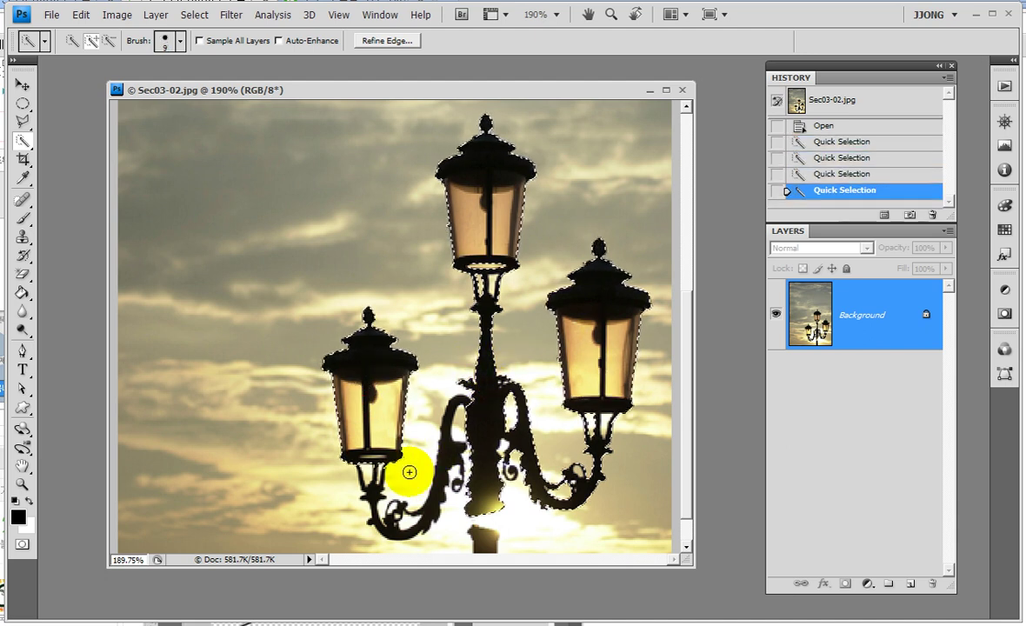
{"action": "mouse_move", "coordinate": [457, 487]}
{"action": "left_mouse_down"}
{"action": "mouse_move", "coordinate": [487, 505]}
{"action": "mouse_move", "coordinate": [472, 527]}
{"action": "mouse_move", "coordinate": [447, 452]}
{"action": "left_mouse_up"}
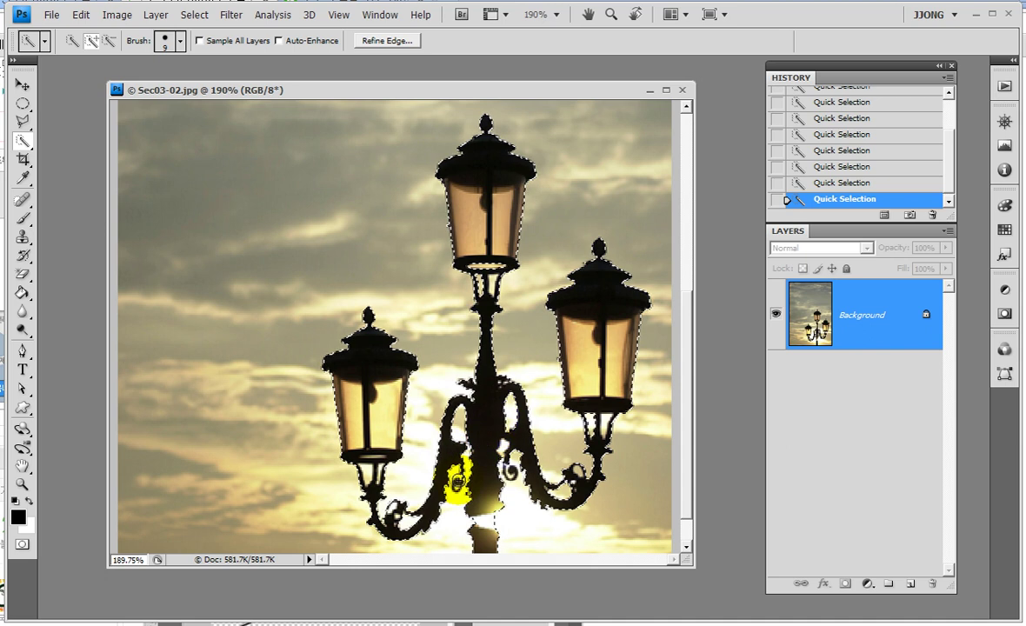
{"action": "mouse_move", "coordinate": [374, 496]}
{"action": "left_mouse_down"}
{"action": "mouse_move", "coordinate": [386, 500]}
{"action": "mouse_move", "coordinate": [365, 469]}
{"action": "left_mouse_up"}
{"action": "left_click_drag", "start_coordinate": [549, 384], "coordinate": [600, 429]}
- Refine the central lamp neck and right arm, then copy the lamp to Layer 1
{"action": "left_click", "coordinate": [517, 270]}
{"action": "left_click", "coordinate": [480, 286]}
{"action": "left_click", "coordinate": [484, 289]}
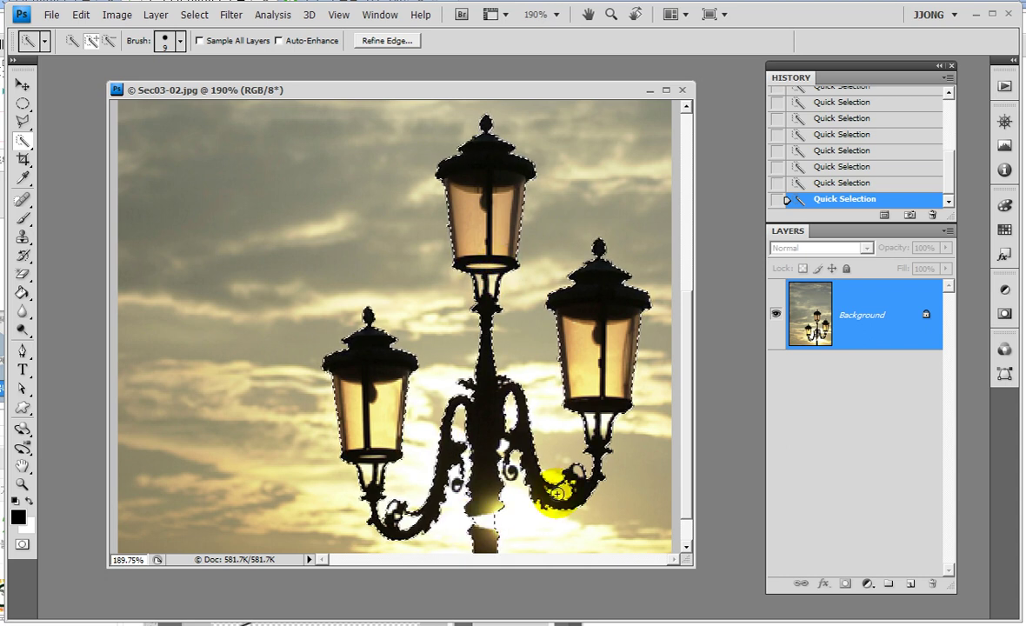
{"action": "left_click_drag", "start_coordinate": [563, 495], "coordinate": [591, 500]}
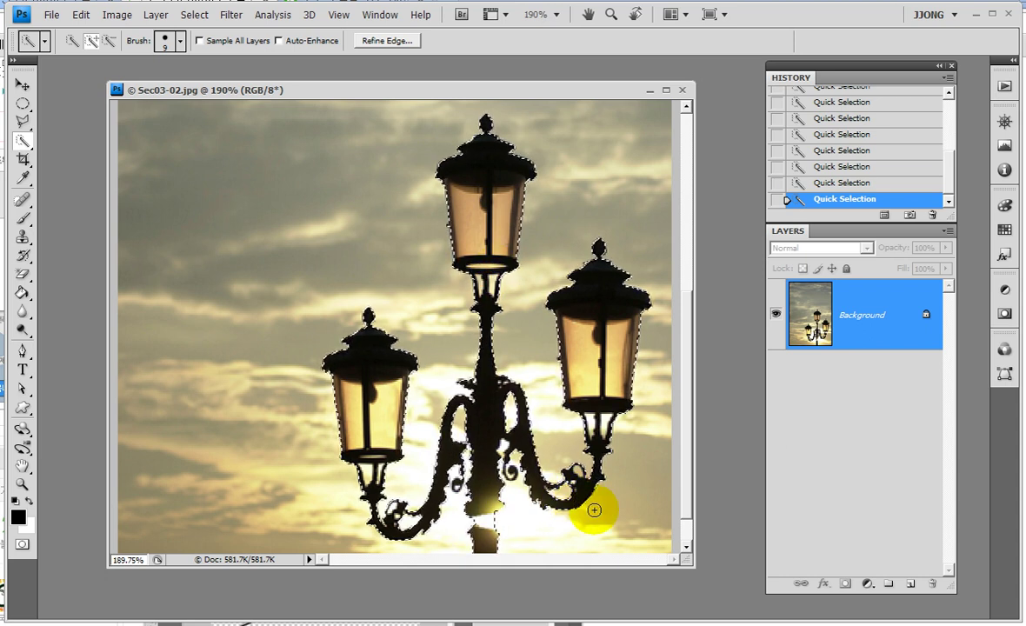
{"action": "key", "text": "ctrl+j"}
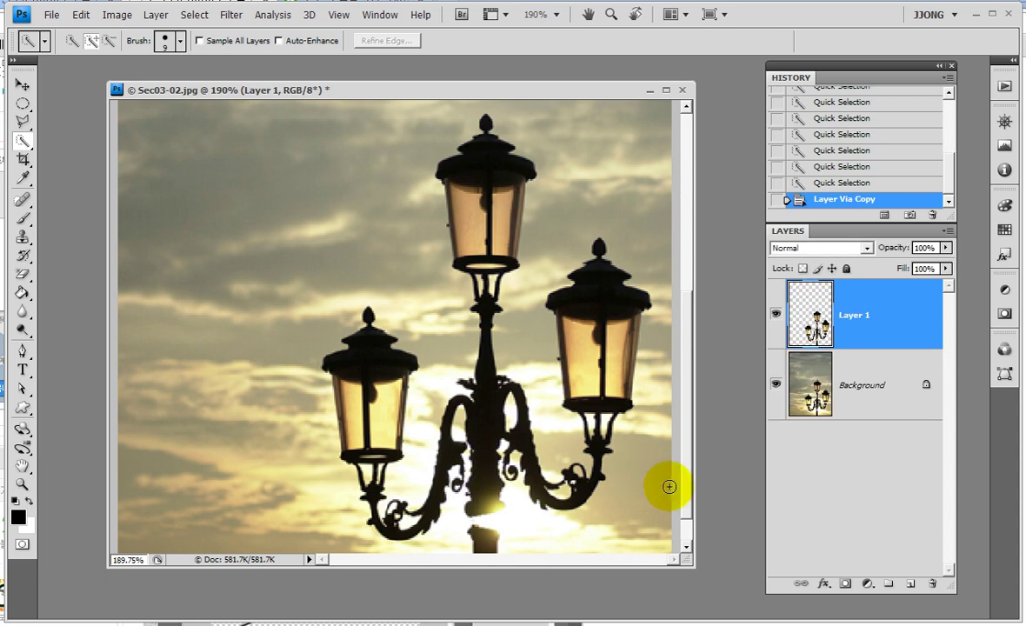
- Hide the Background layer and enlarge the window to show the cut-out lamp on transparency
{"action": "left_click", "coordinate": [776, 384]}
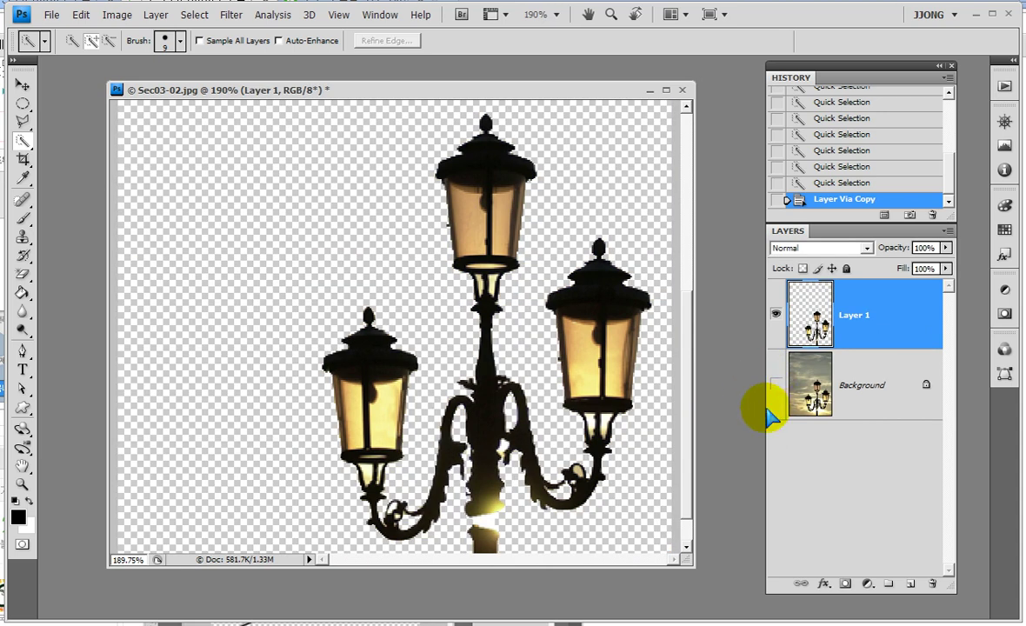
{"action": "left_click_drag", "start_coordinate": [693, 564], "coordinate": [714, 624]}
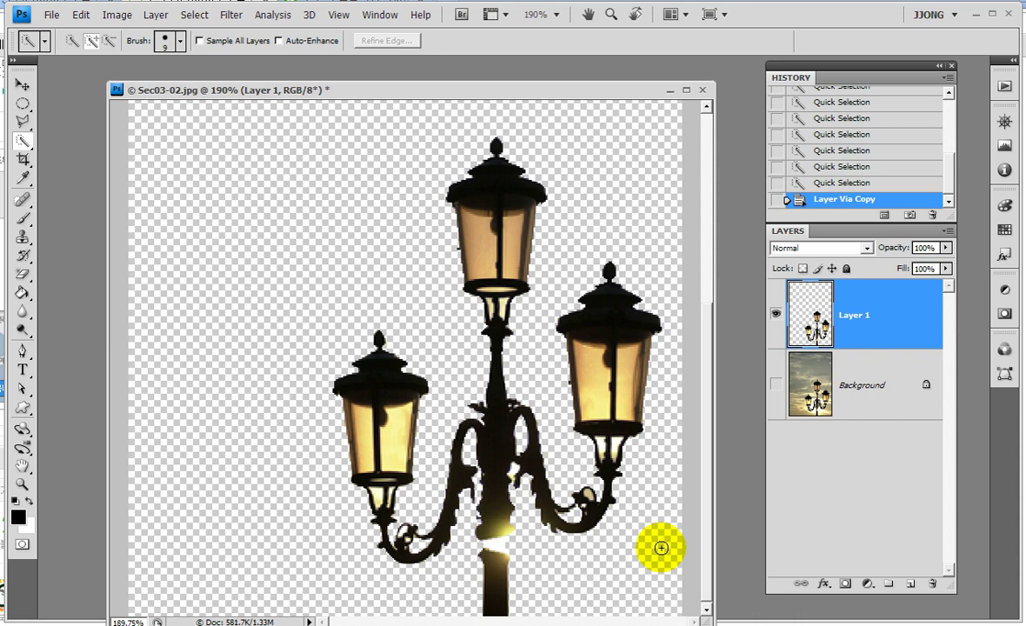
{"action": "mouse_move", "coordinate": [418, 180]}
{"action": "left_mouse_down"}
{"action": "mouse_move", "coordinate": [458, 201]}
{"action": "mouse_move", "coordinate": [456, 221]}
{"action": "left_mouse_up"}
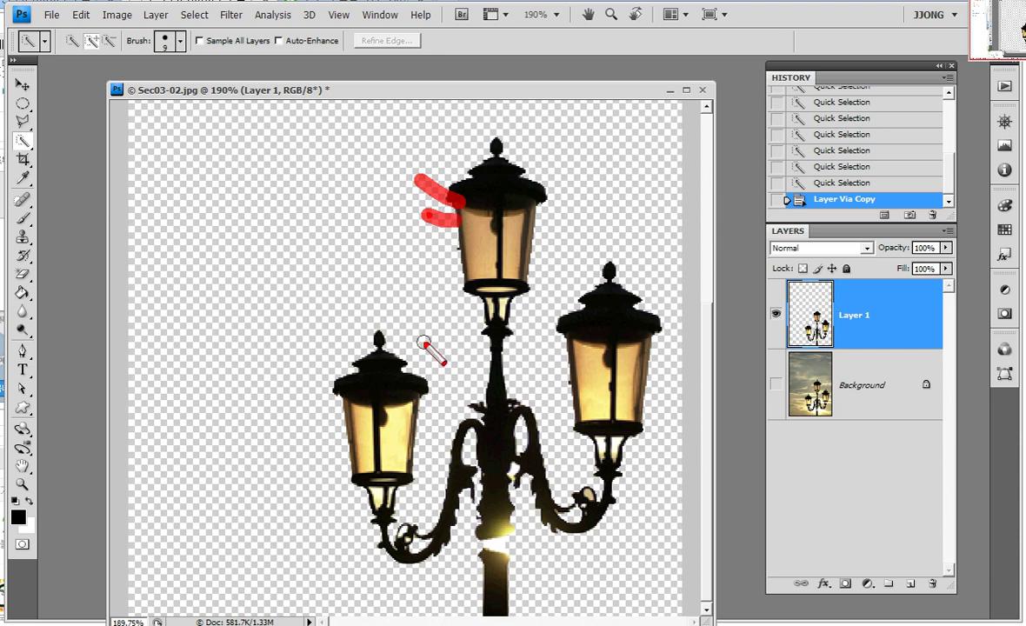
{"action": "left_click_drag", "start_coordinate": [311, 409], "coordinate": [359, 395]}
{"action": "left_click_drag", "start_coordinate": [411, 326], "coordinate": [387, 379]}
{"action": "left_click_drag", "start_coordinate": [395, 408], "coordinate": [423, 388]}
{"action": "left_click_drag", "start_coordinate": [384, 481], "coordinate": [355, 518]}
{"action": "left_click", "coordinate": [424, 511]}
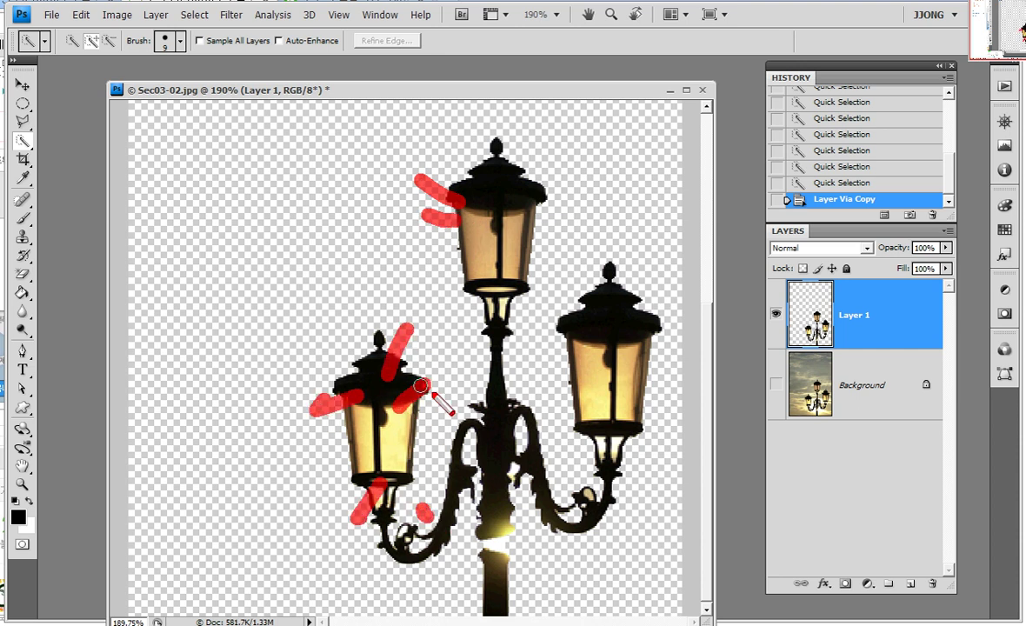
{"action": "left_click_drag", "start_coordinate": [509, 346], "coordinate": [483, 383]}
{"action": "left_click_drag", "start_coordinate": [528, 421], "coordinate": [520, 441]}
{"action": "left_click_drag", "start_coordinate": [550, 396], "coordinate": [575, 425]}
{"action": "left_click_drag", "start_coordinate": [558, 304], "coordinate": [599, 326]}
{"action": "left_click_drag", "start_coordinate": [601, 267], "coordinate": [607, 309]}
{"action": "left_click_drag", "start_coordinate": [656, 312], "coordinate": [619, 349]}
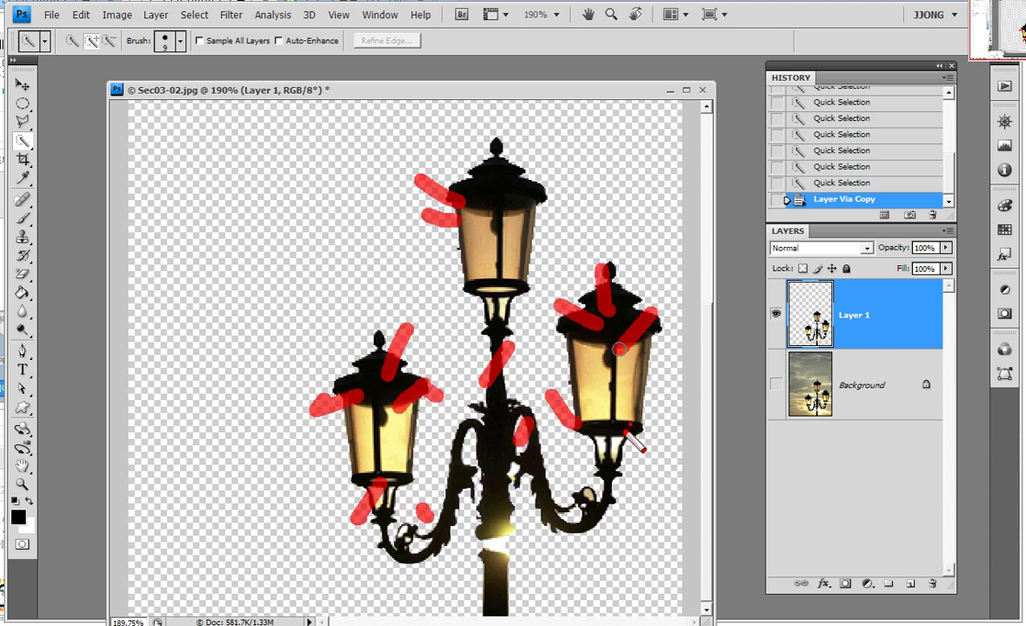
{"action": "left_click_drag", "start_coordinate": [628, 433], "coordinate": [611, 437]}
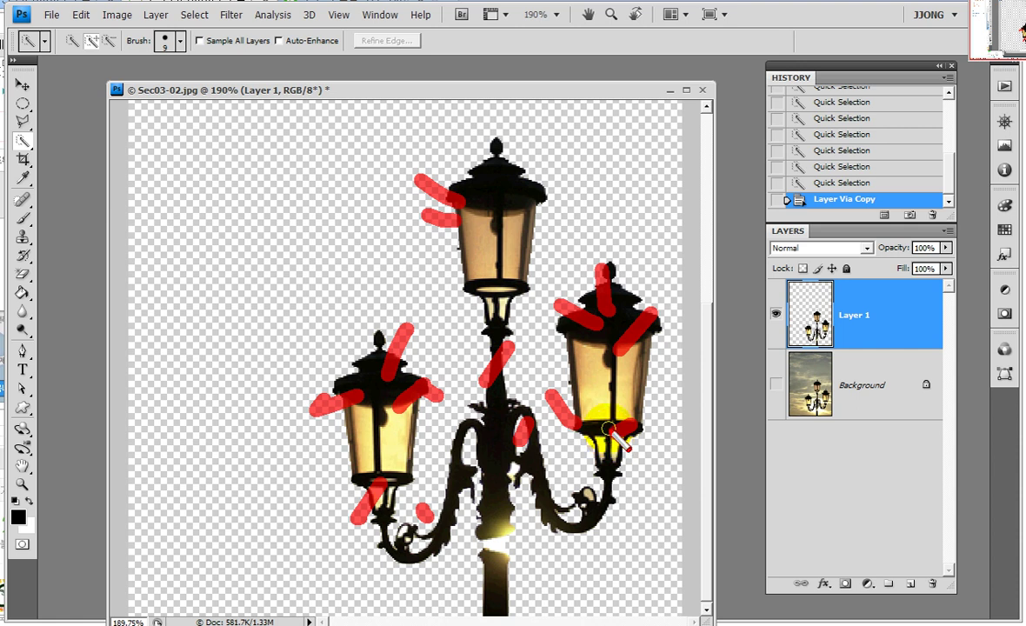
{"action": "left_click", "coordinate": [776, 387]}
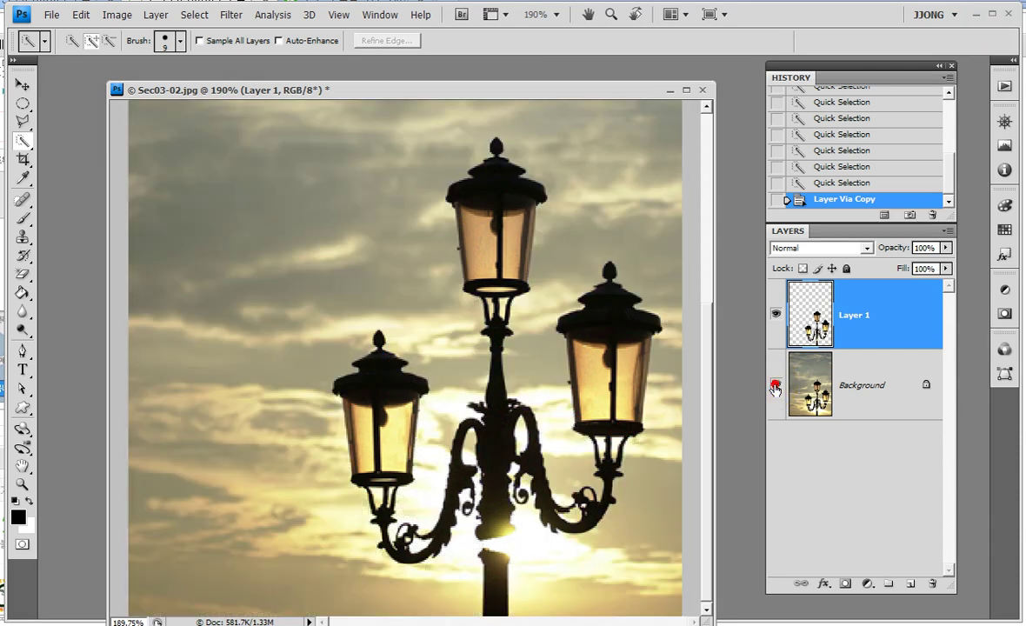
{"action": "left_click", "coordinate": [776, 387]}
{"action": "left_click", "coordinate": [776, 387]}
{"action": "left_click", "coordinate": [776, 387]}
{"action": "left_click", "coordinate": [775, 387]}
{"action": "left_click", "coordinate": [776, 386]}
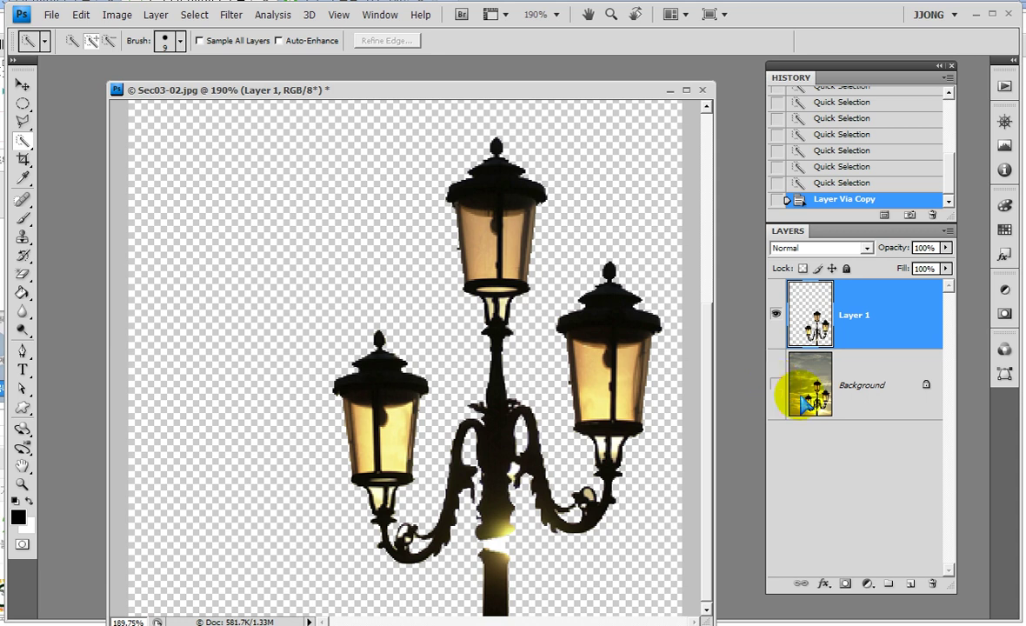
{"action": "mouse_move", "coordinate": [835, 608]}
{"action": "left_mouse_down"}
{"action": "mouse_move", "coordinate": [813, 569]}
{"action": "mouse_move", "coordinate": [839, 604]}
{"action": "left_mouse_up"}
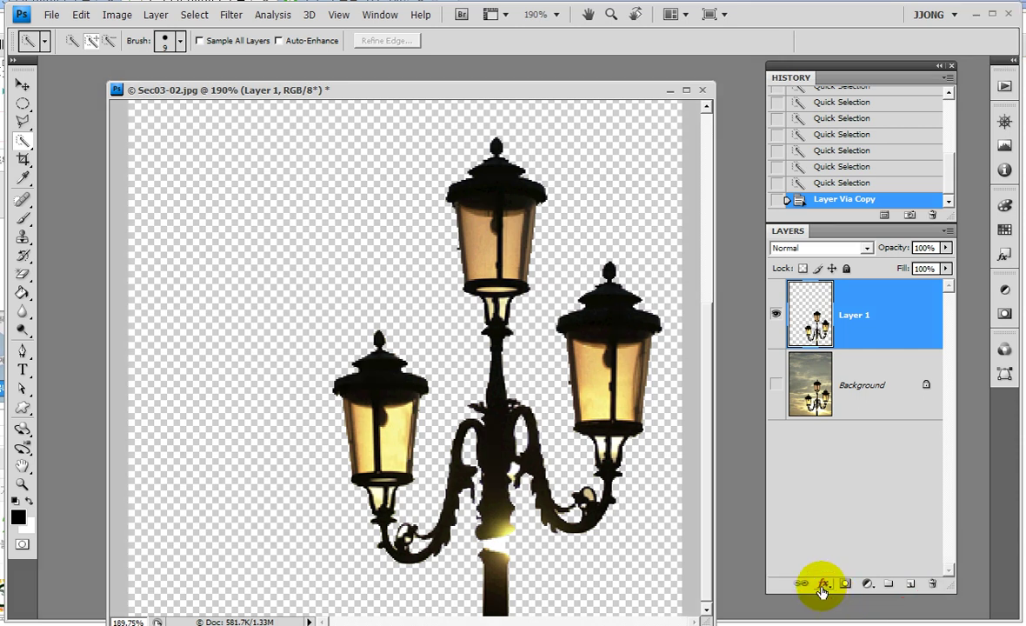
- Add a 38 px Outer Glow (Screen, 75%) to Layer 1 and bring up its glow colour
{"action": "left_click", "coordinate": [822, 584]}
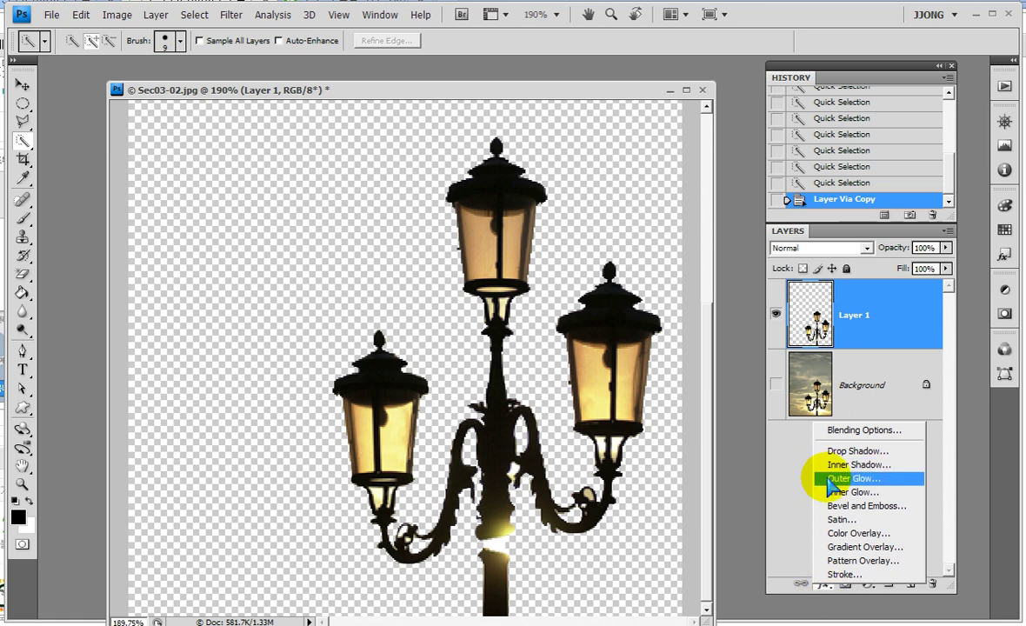
{"action": "left_click", "coordinate": [835, 480]}
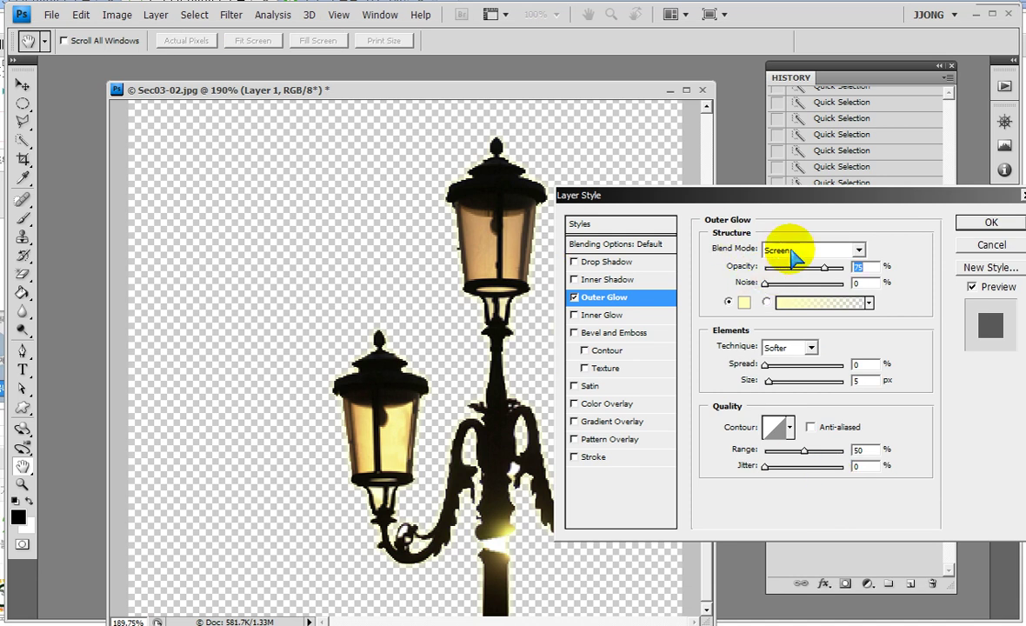
{"action": "mouse_move", "coordinate": [768, 380]}
{"action": "left_mouse_down"}
{"action": "mouse_move", "coordinate": [794, 383]}
{"action": "mouse_move", "coordinate": [763, 382]}
{"action": "mouse_move", "coordinate": [780, 383]}
{"action": "left_mouse_up"}
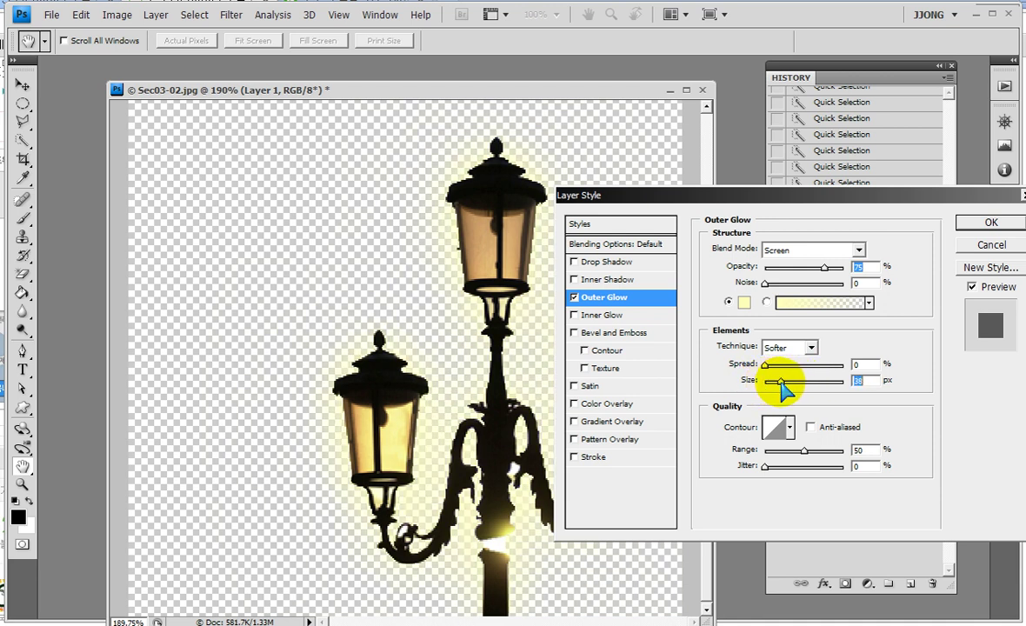
{"action": "left_click", "coordinate": [741, 302]}
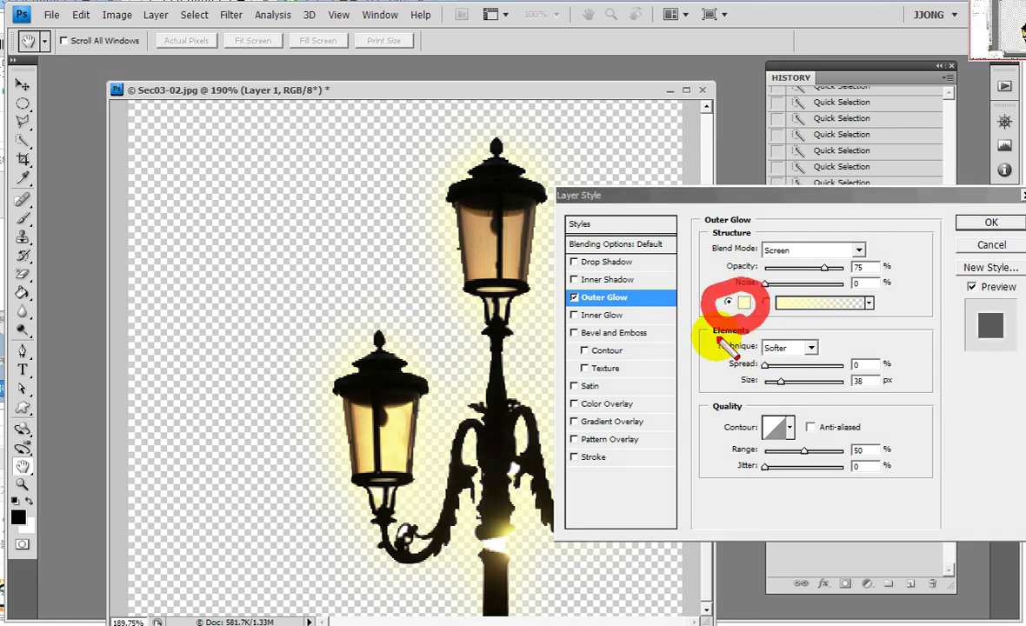
{"action": "left_click", "coordinate": [743, 302]}
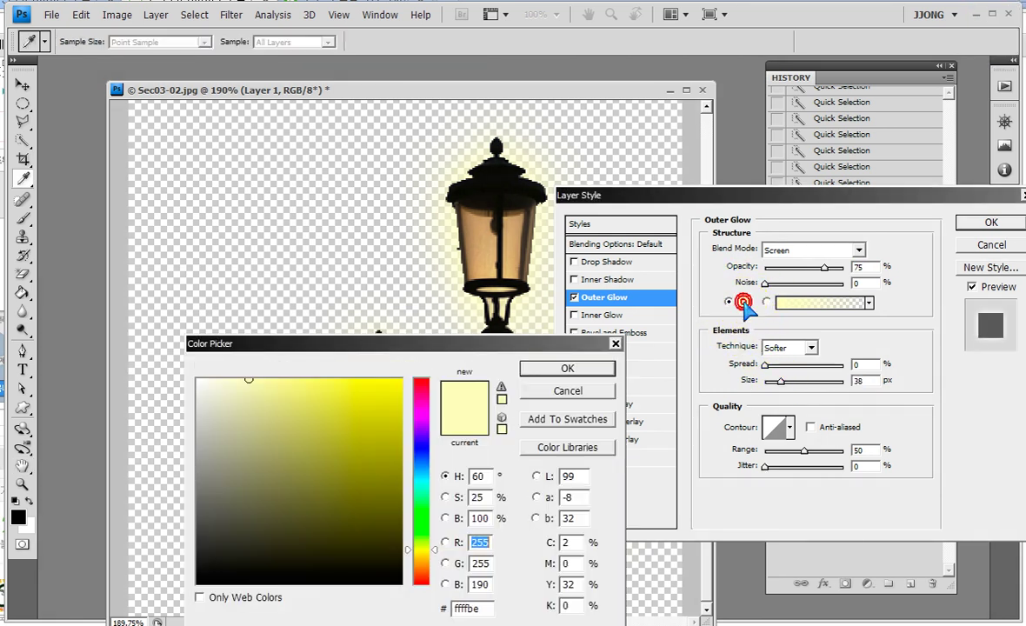
- Set the glow colour to orange ff6600 in the Color Picker
{"action": "left_click", "coordinate": [413, 571]}
{"action": "left_click_drag", "start_coordinate": [378, 455], "coordinate": [401, 379]}
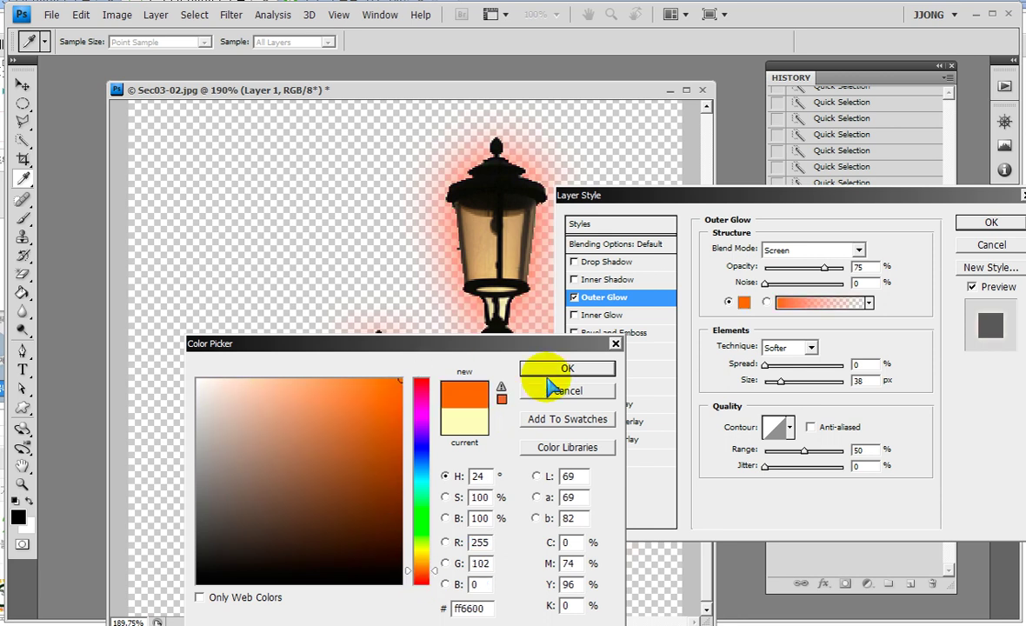
{"action": "left_click", "coordinate": [548, 374]}
- Switch the Outer Glow blend mode to Normal and apply the style
{"action": "left_click_drag", "start_coordinate": [676, 196], "coordinate": [787, 157]}
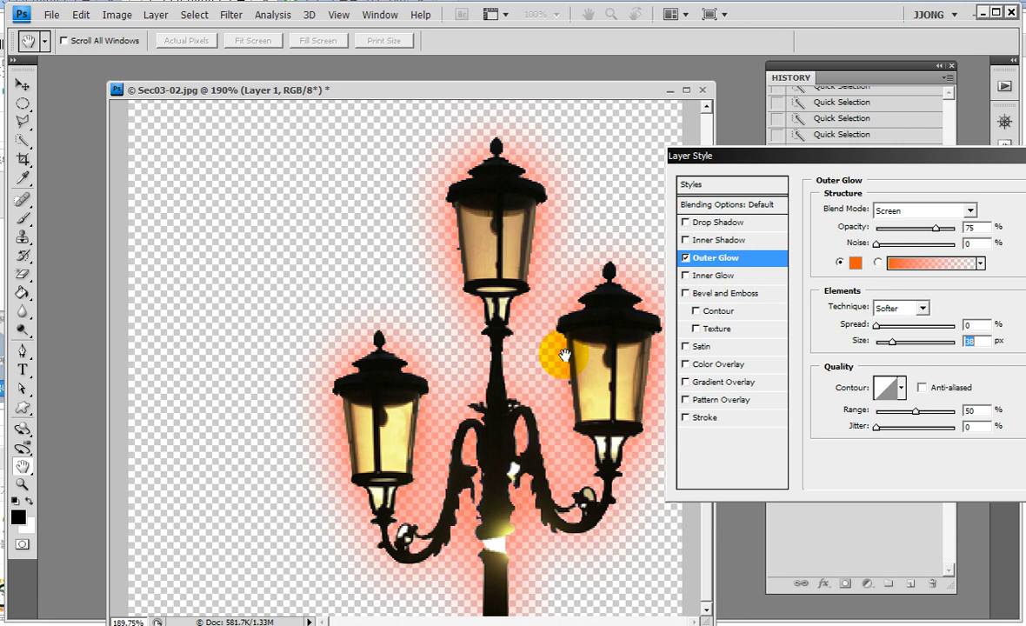
{"action": "left_click", "coordinate": [827, 197]}
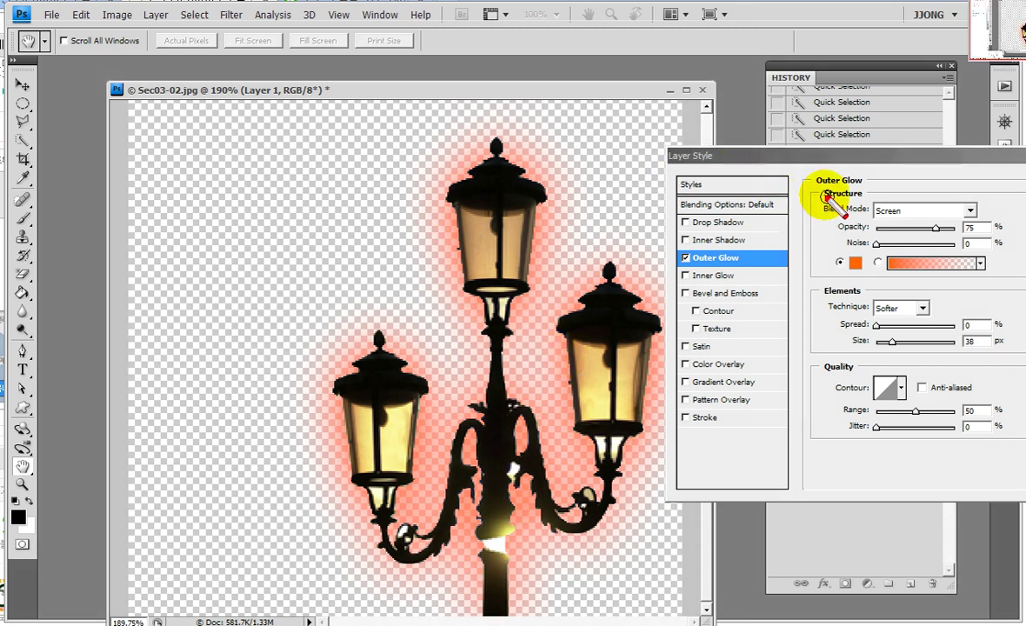
{"action": "mouse_move", "coordinate": [828, 203]}
{"action": "left_mouse_down"}
{"action": "mouse_move", "coordinate": [872, 191]}
{"action": "mouse_move", "coordinate": [809, 184]}
{"action": "left_mouse_up"}
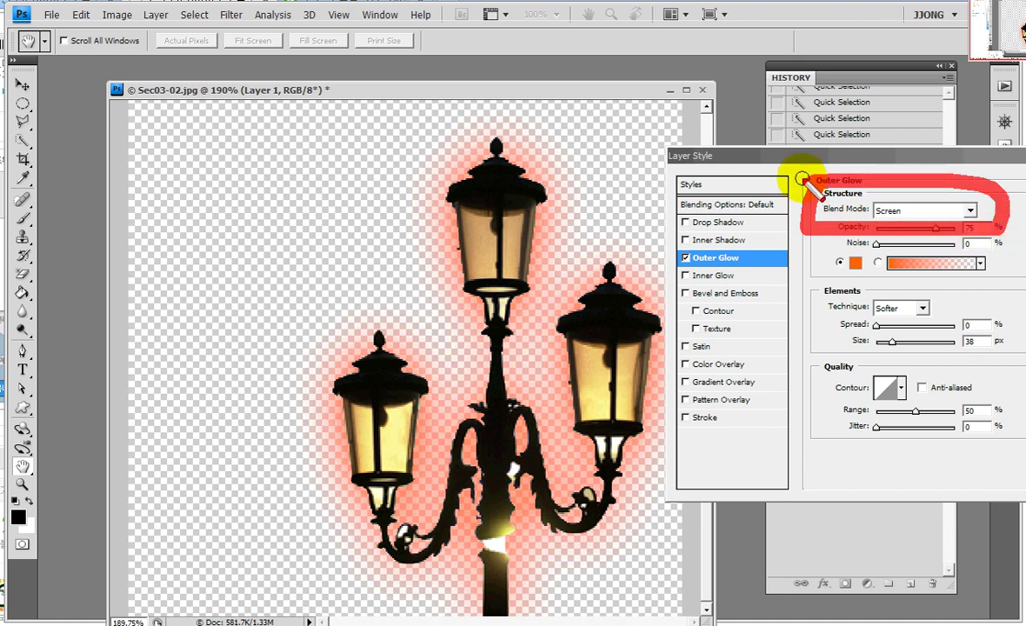
{"action": "left_click", "coordinate": [970, 211]}
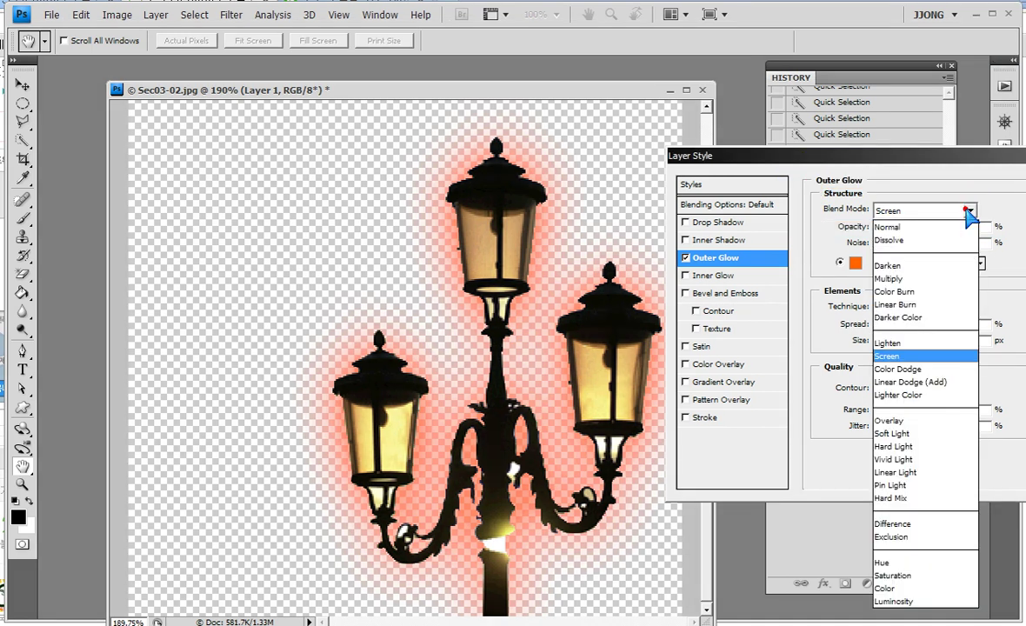
{"action": "left_click", "coordinate": [925, 228]}
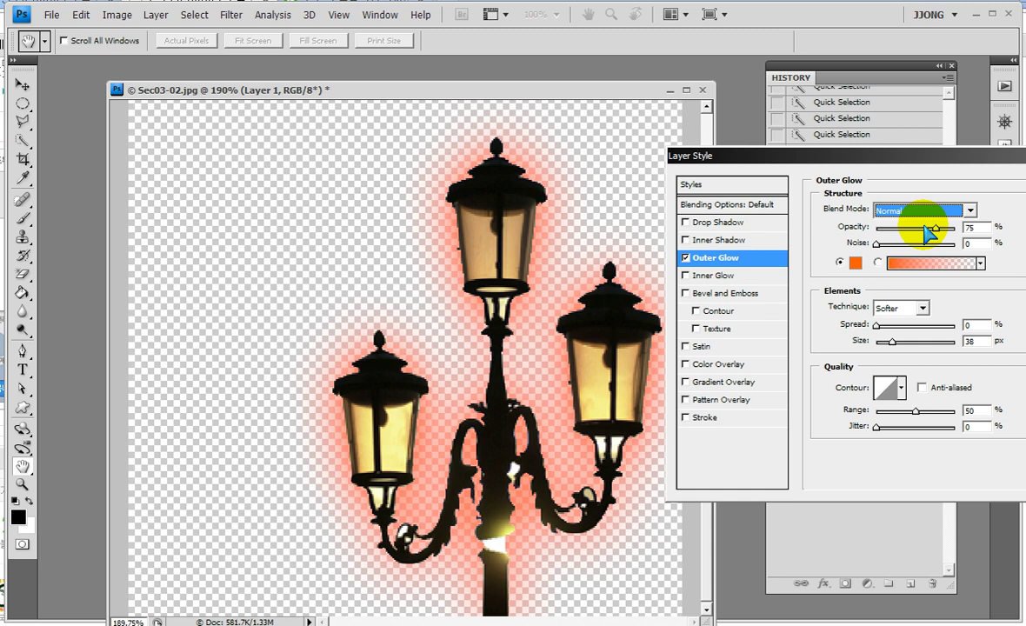
{"action": "key", "text": "Return"}
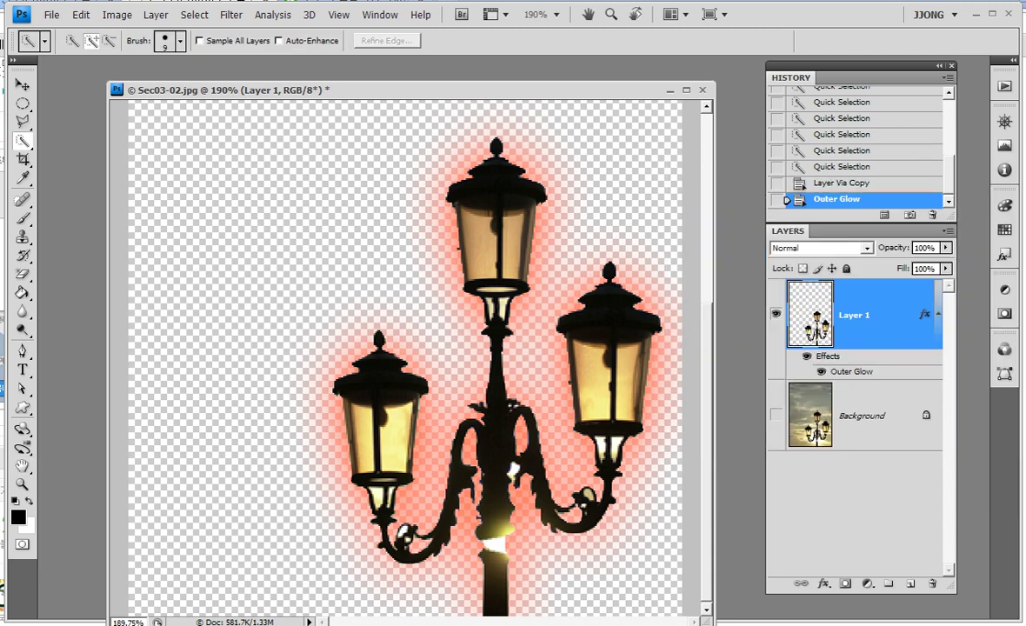
- Show the sunset sky Background again and toggle Layer 1 on and off to compare the glow
{"action": "left_click", "coordinate": [775, 417]}
{"action": "left_click", "coordinate": [775, 416]}
{"action": "left_click", "coordinate": [775, 413]}
{"action": "left_click", "coordinate": [776, 314]}
{"action": "left_click", "coordinate": [776, 314]}
{"action": "left_click", "coordinate": [776, 313]}
{"action": "left_click", "coordinate": [775, 314]}
{"action": "left_click", "coordinate": [775, 314]}
{"action": "left_click", "coordinate": [775, 314]}
{"action": "left_click", "coordinate": [775, 313]}
{"action": "left_click", "coordinate": [775, 314]}
{"action": "mouse_move", "coordinate": [817, 387]}
{"action": "left_mouse_down"}
{"action": "mouse_move", "coordinate": [811, 392]}
{"action": "mouse_move", "coordinate": [841, 398]}
{"action": "left_mouse_up"}
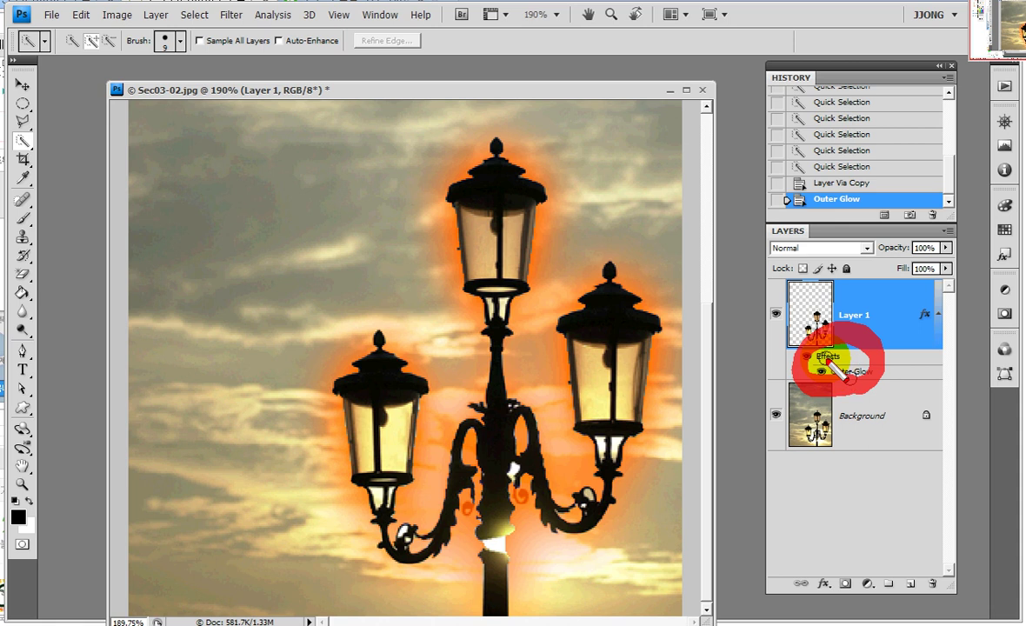
- Reopen Layer 1's Outer Glow, reduce its Size for a tighter glow, and apply it
{"action": "double_click", "coordinate": [854, 372]}
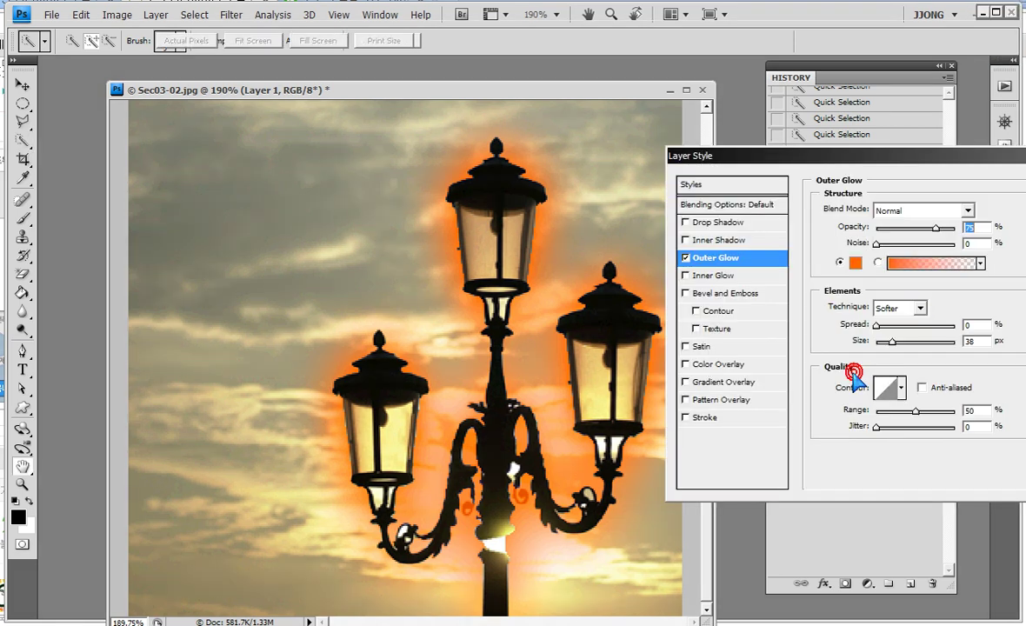
{"action": "left_click_drag", "start_coordinate": [753, 160], "coordinate": [692, 70]}
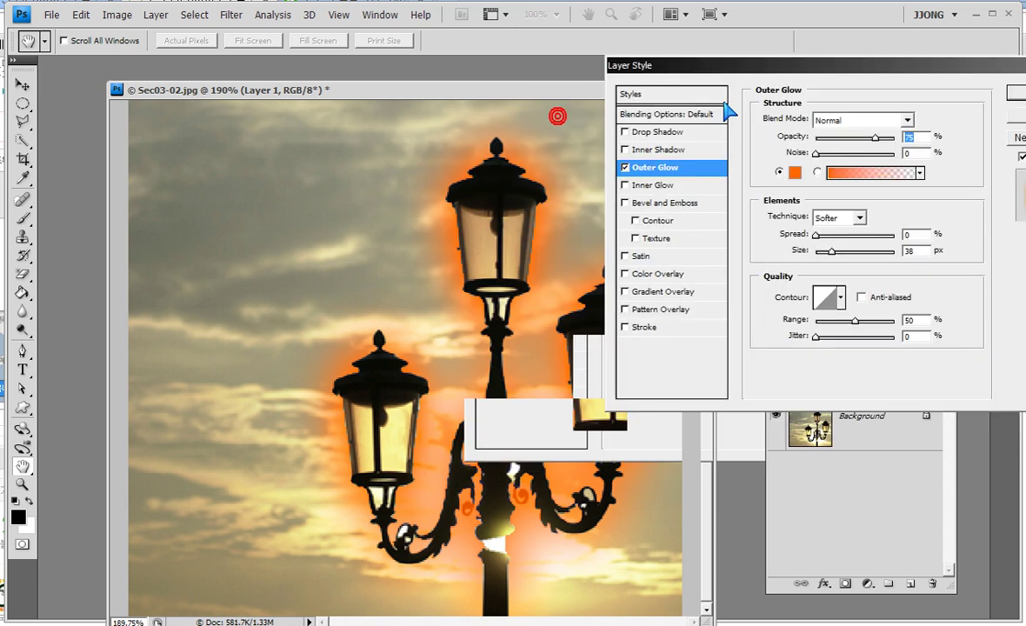
{"action": "left_click_drag", "start_coordinate": [830, 252], "coordinate": [832, 253]}
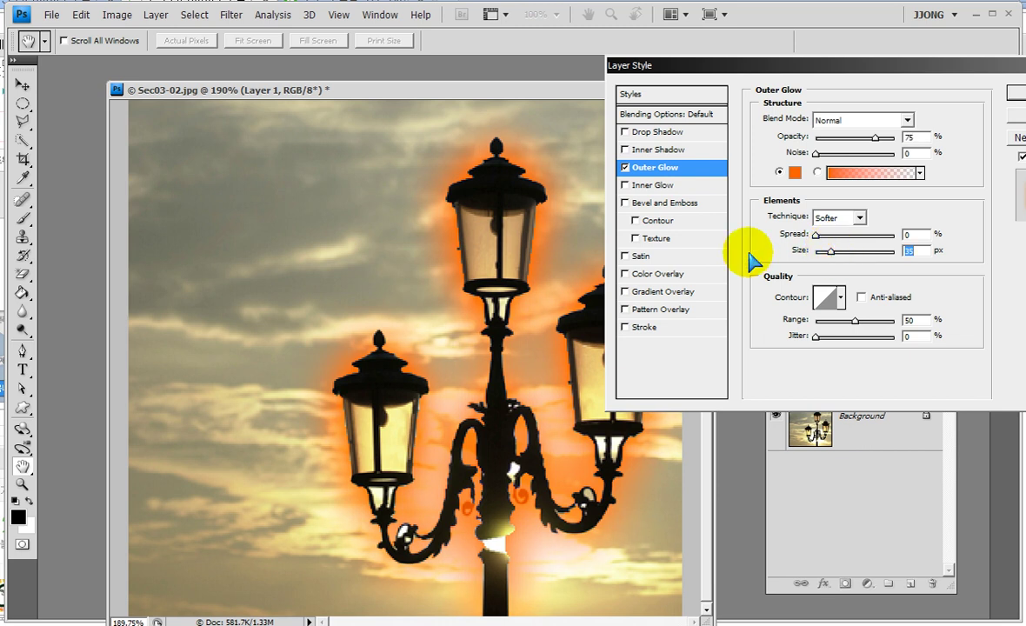
{"action": "left_click", "coordinate": [1016, 92]}
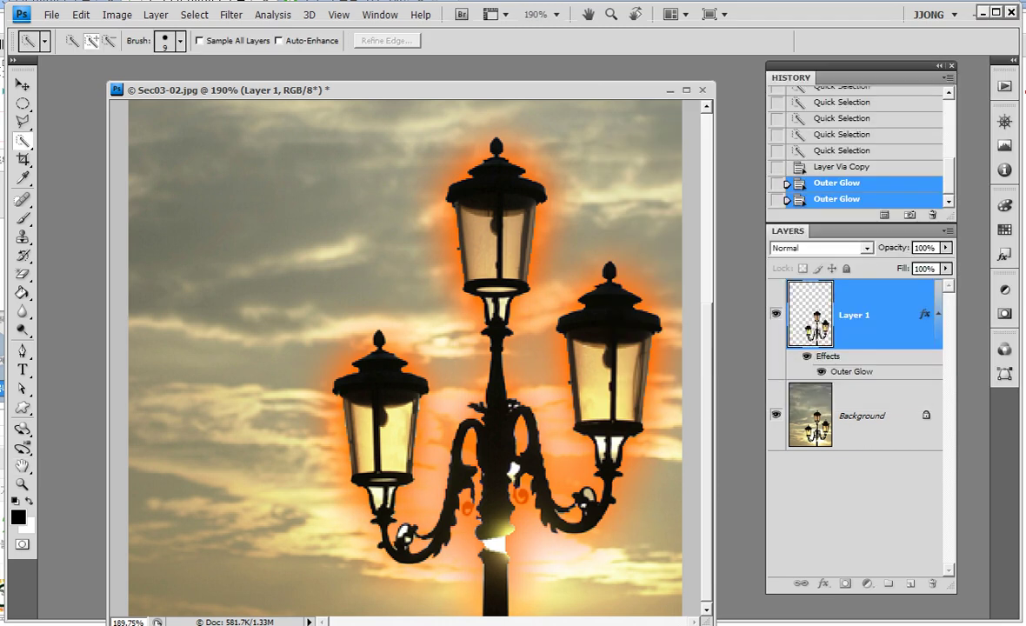